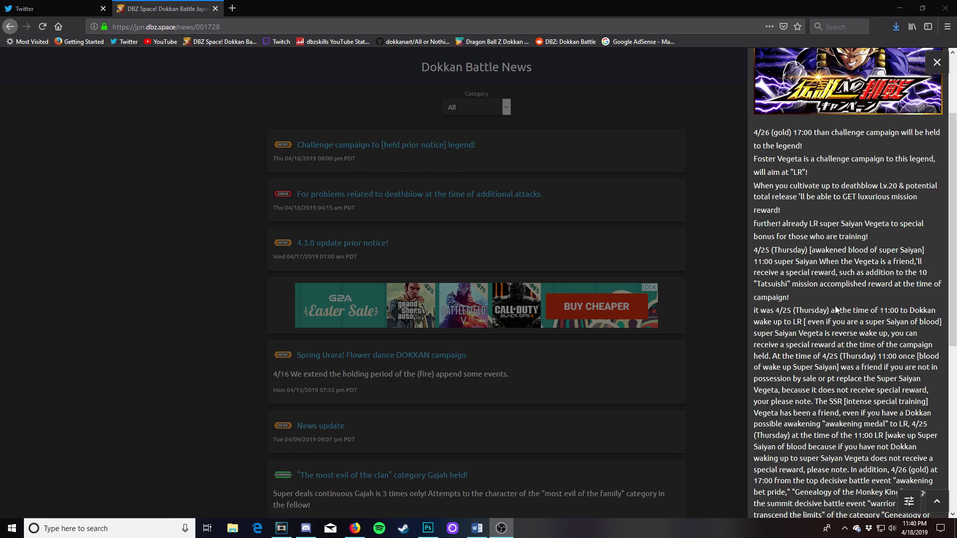
scroll(835, 310, up, 4)
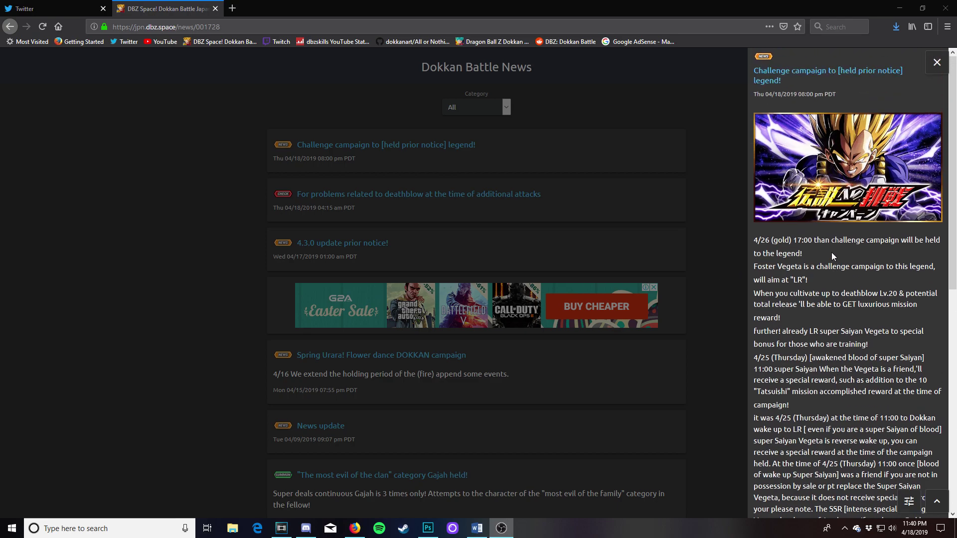
key(ctrl+Tab)
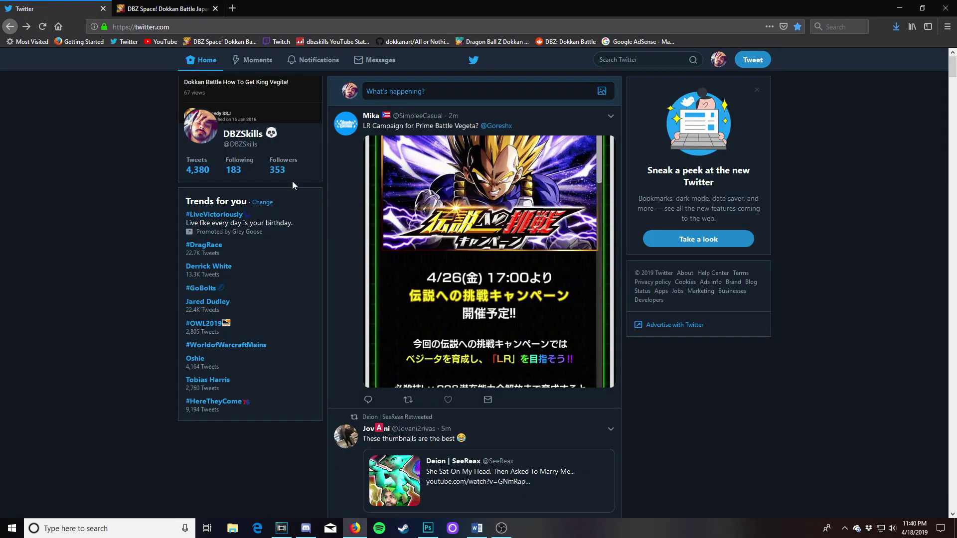
click(170, 8)
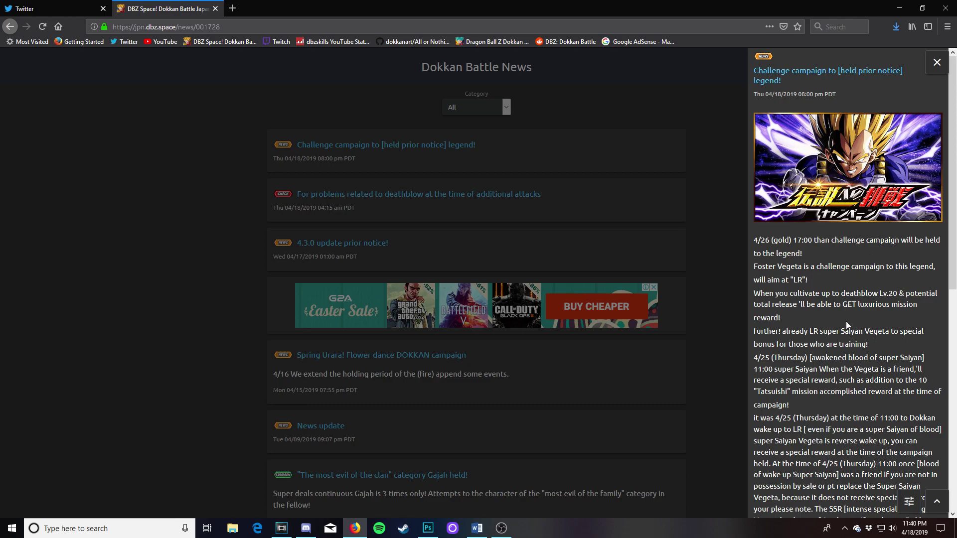
scroll(846, 321, down, 2)
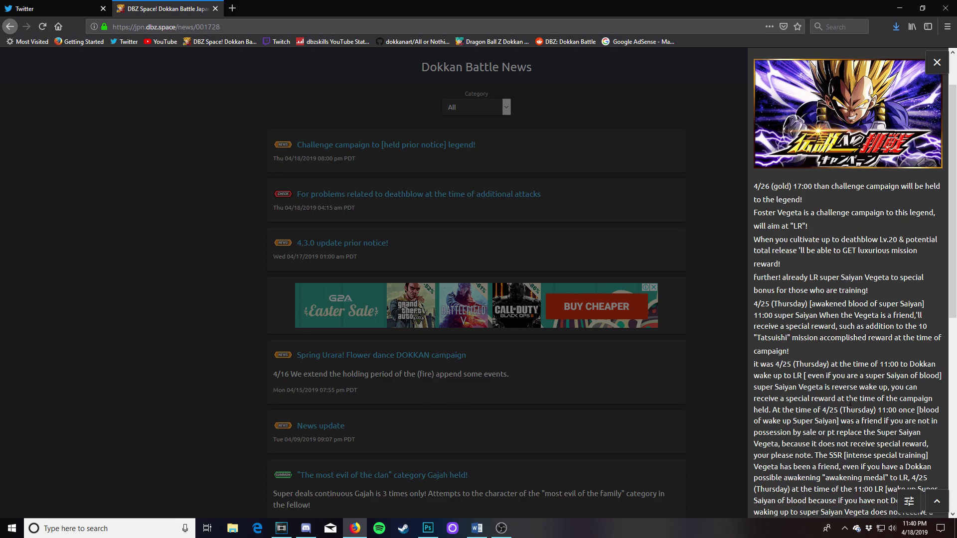
scroll(849, 398, down, 2)
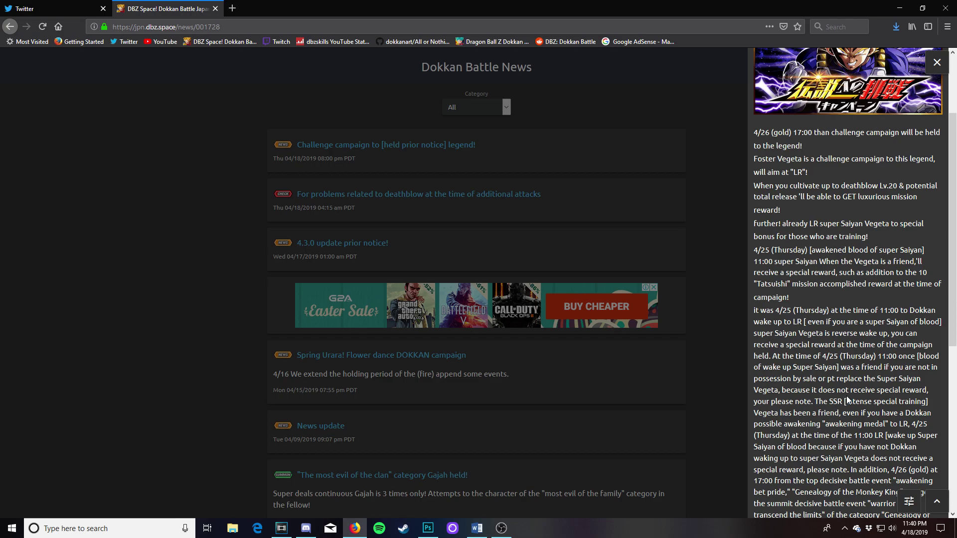
scroll(846, 396, up, 4)
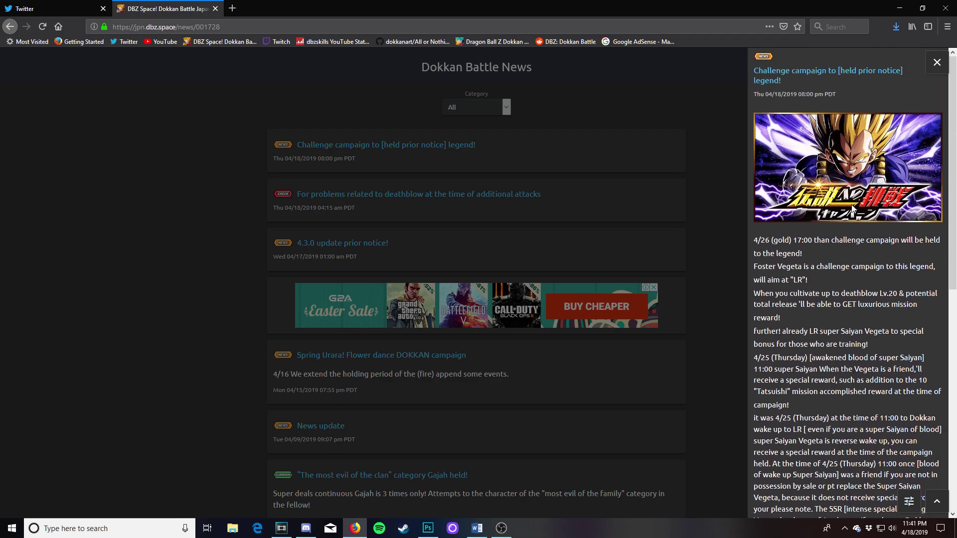